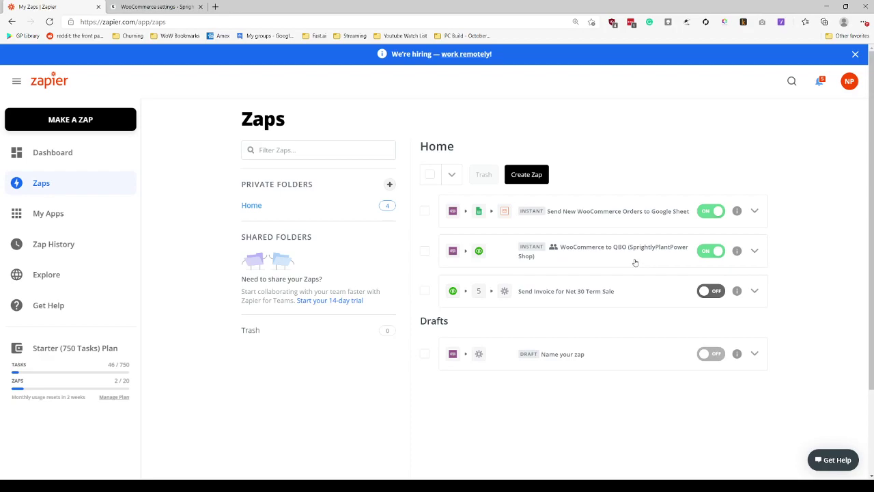
# Open the WooCommerce to QBO Zap and examine the app and event settings of its WooCommerce order trigger.
pyautogui.click(635, 263)
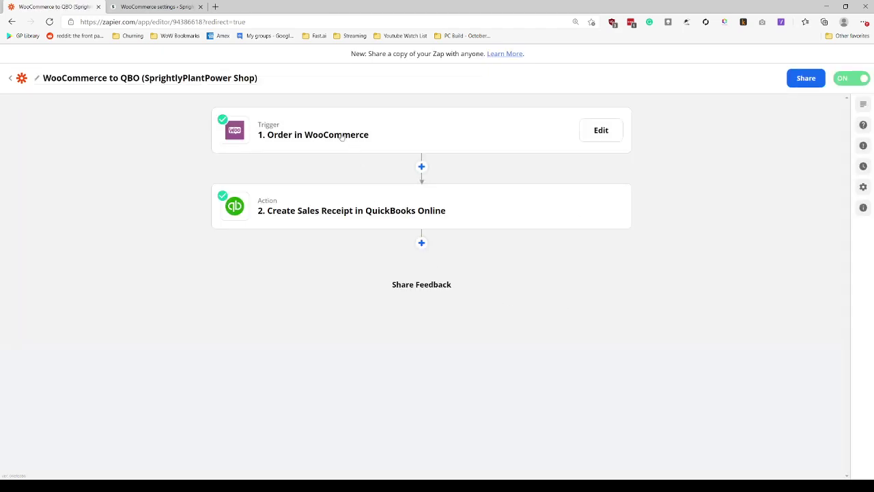
pyautogui.click(407, 137)
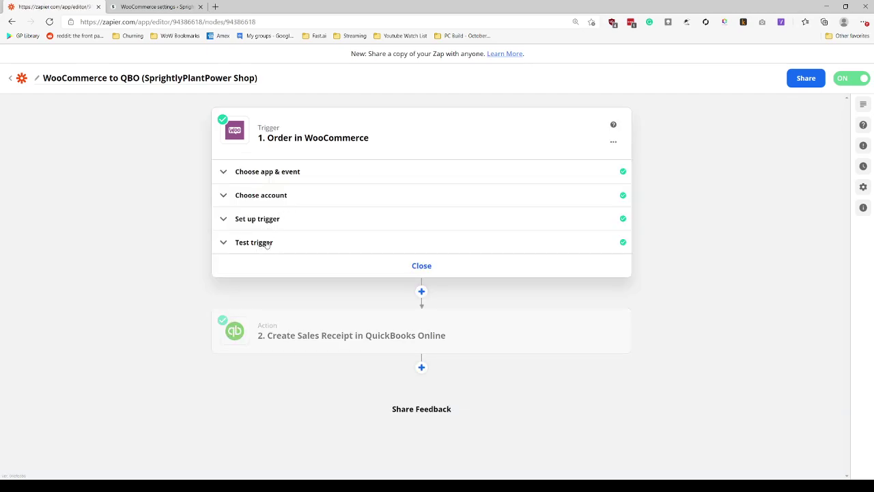
pyautogui.click(294, 175)
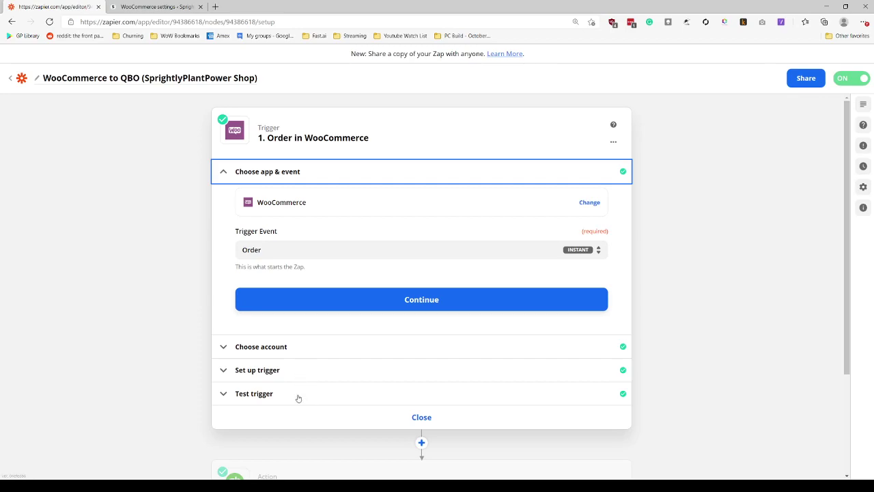
pyautogui.scroll(-2, 298, 398)
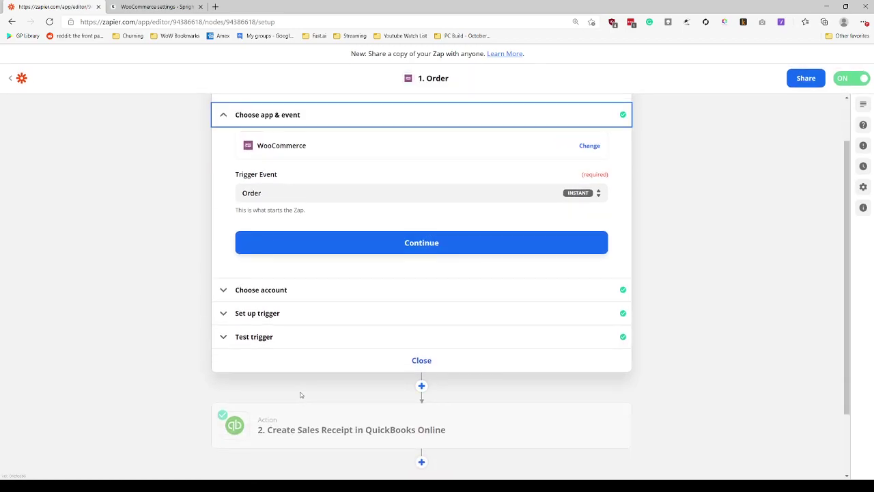
pyautogui.scroll(-1, 355, 350)
# Open the setup of the Create Sales Receipt action and review its customer, note and line item field mappings.
pyautogui.click(362, 377)
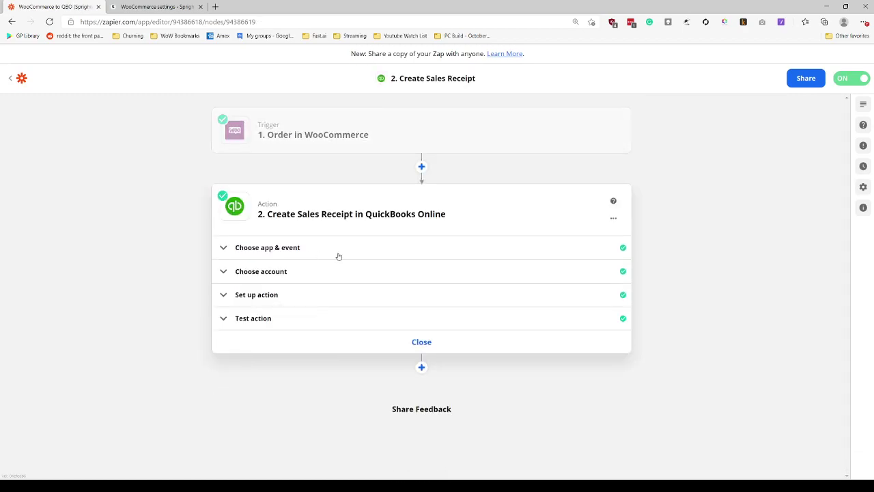
pyautogui.click(291, 296)
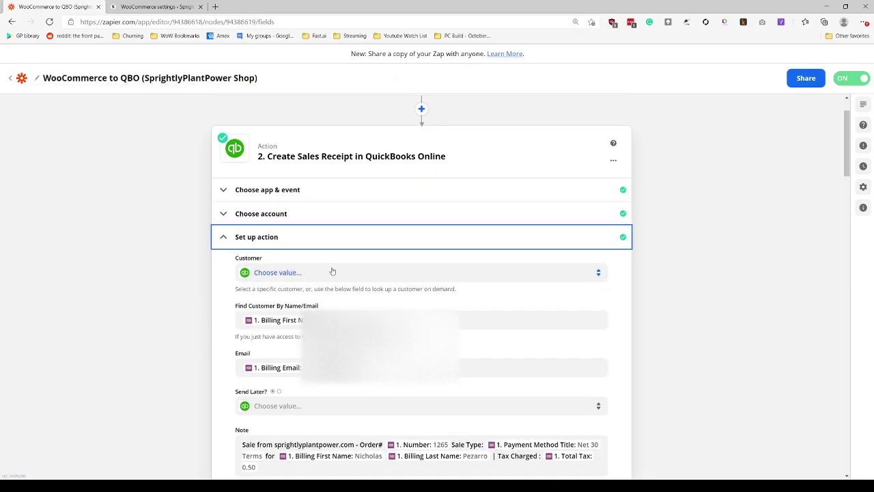
pyautogui.scroll(-1, 342, 274)
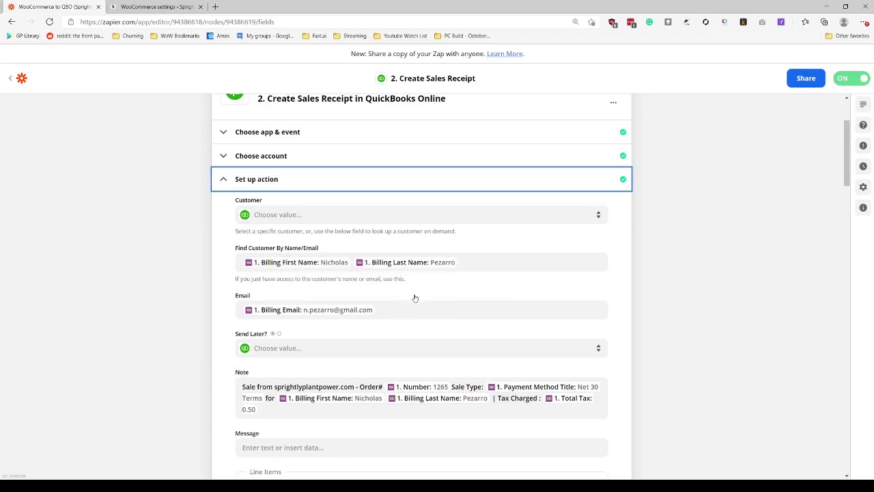
pyautogui.scroll(-1, 382, 294)
pyautogui.scroll(-2, 382, 294)
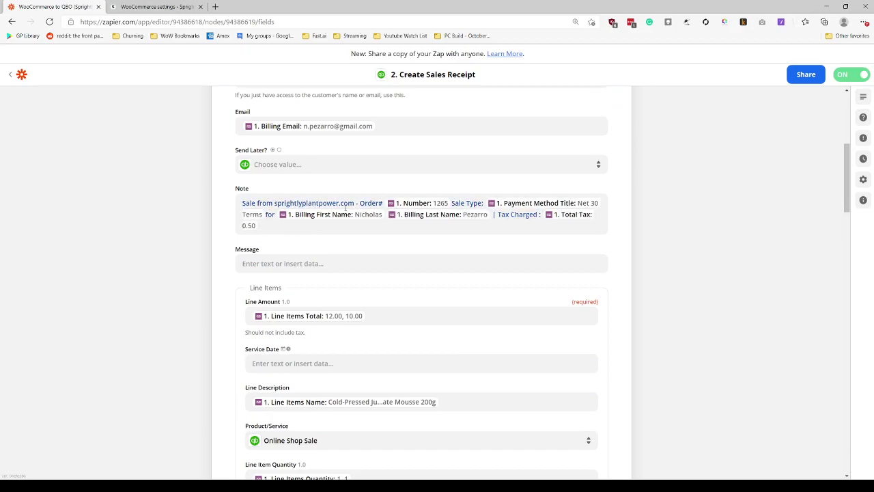
pyautogui.scroll(-1, 401, 219)
pyautogui.scroll(-5, 401, 219)
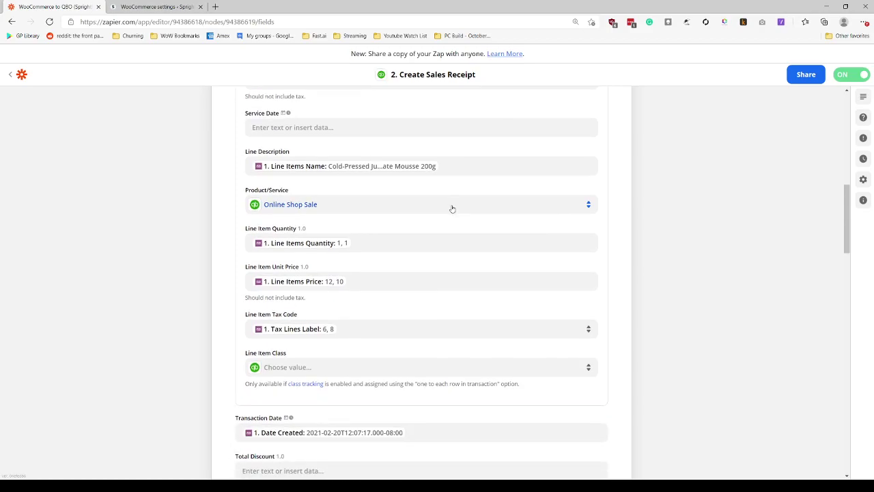
pyautogui.scroll(1, 451, 207)
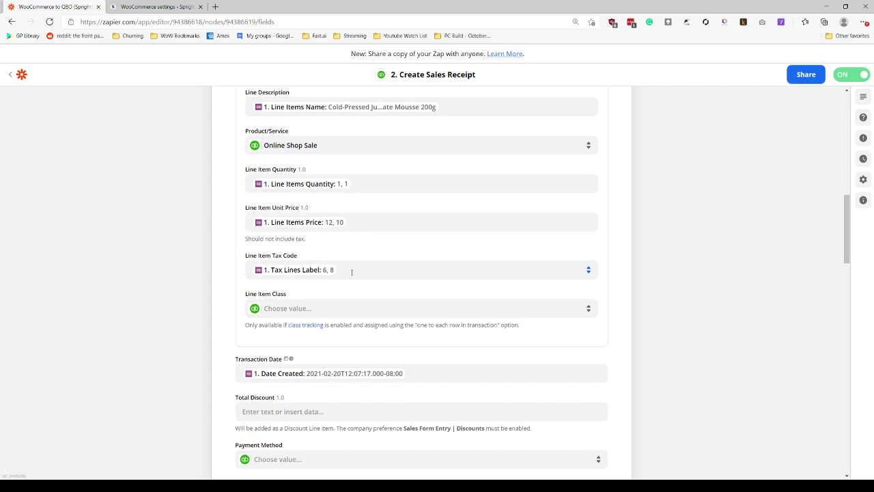
# Look through the QuickBooks tax codes offered for the Line Item Tax Code, keeping the Tax Lines Label mapping.
pyautogui.click(352, 272)
pyautogui.click(292, 309)
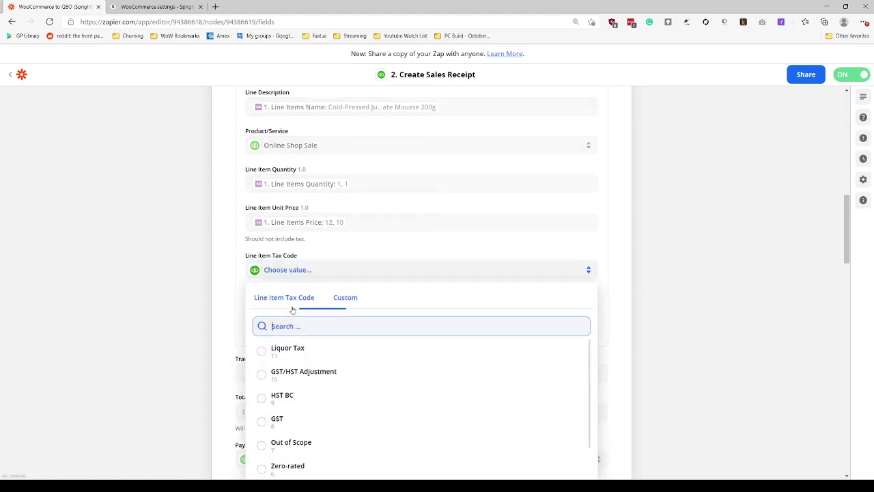
pyautogui.scroll(-1, 348, 359)
pyautogui.scroll(-1, 321, 376)
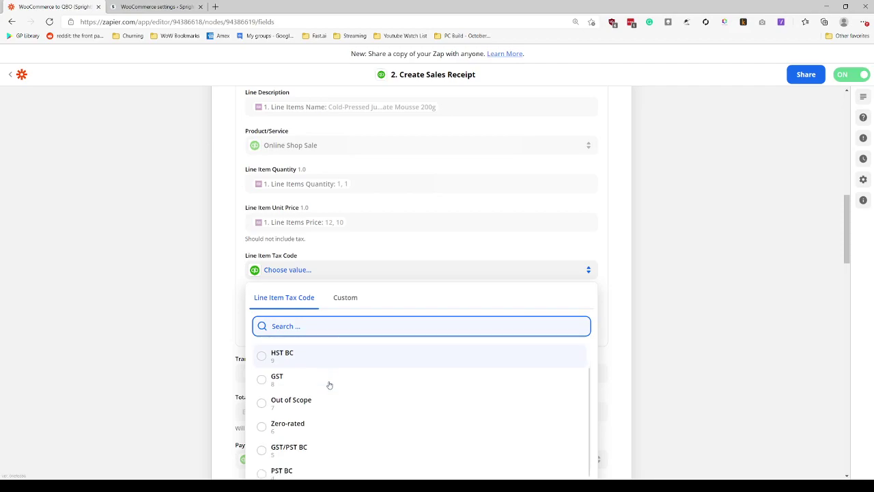
pyautogui.scroll(-3, 355, 380)
pyautogui.scroll(3, 316, 318)
pyautogui.scroll(-1, 410, 368)
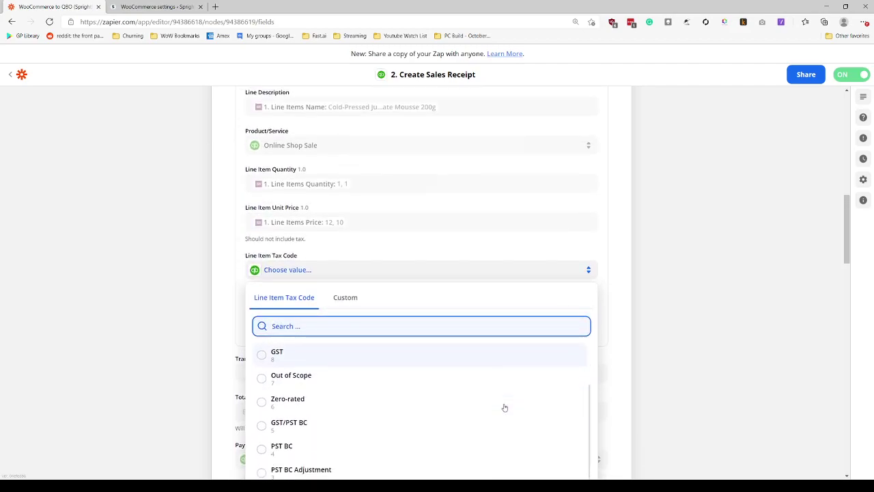
pyautogui.scroll(-3, 506, 403)
pyautogui.scroll(2, 620, 221)
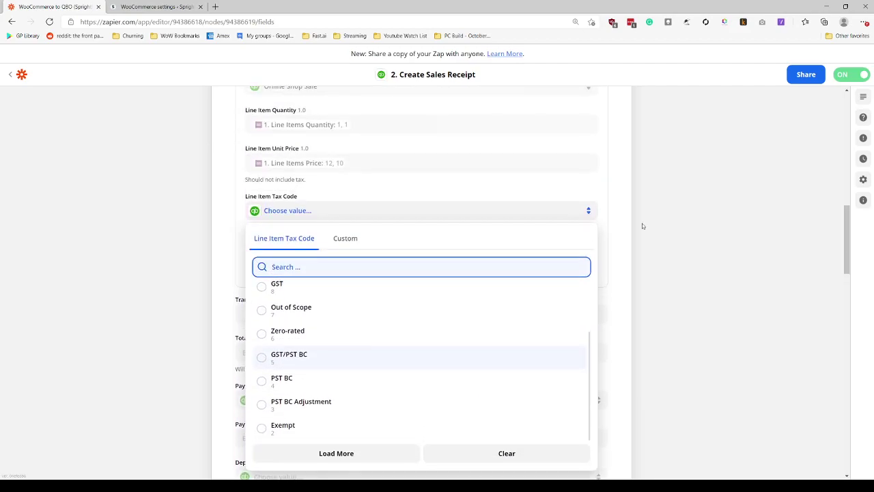
pyautogui.click(642, 226)
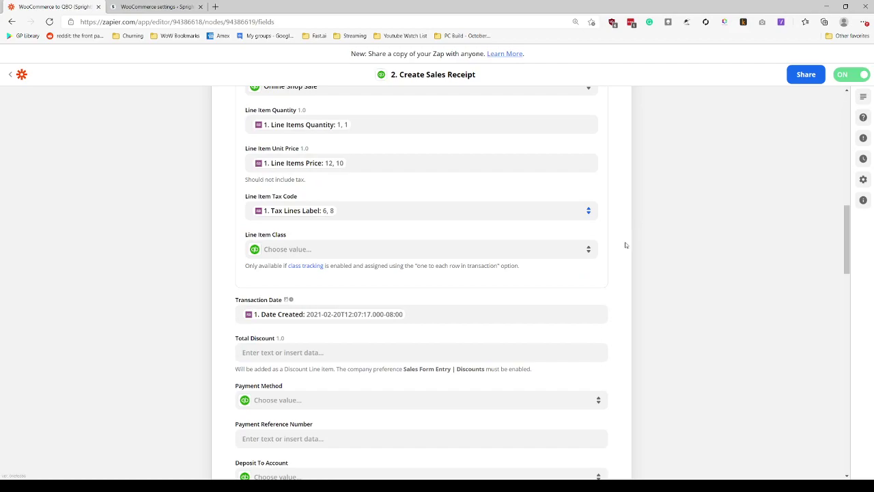
# Remove the extra 44 after the order number in the Sales Receipt Number field.
pyautogui.scroll(-2, 613, 301)
pyautogui.scroll(2, 613, 300)
pyautogui.scroll(-2, 614, 303)
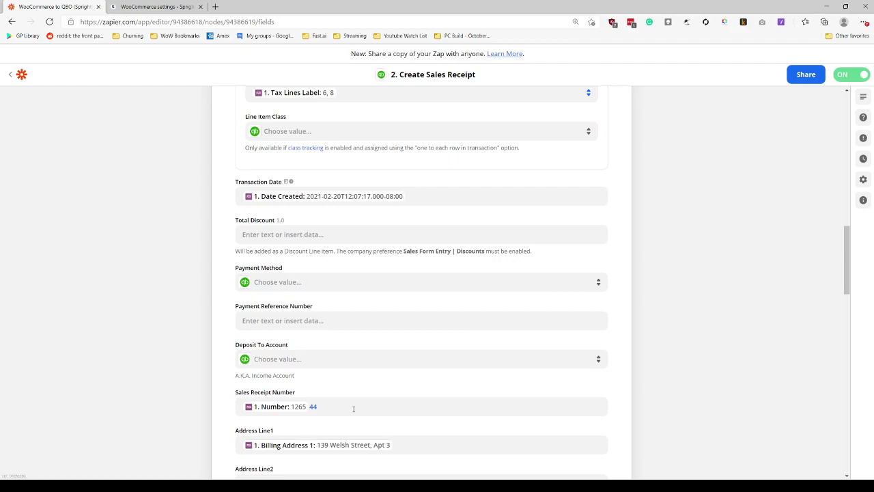
pyautogui.click(353, 409)
pyautogui.press('BackSpace')
pyautogui.click(608, 332)
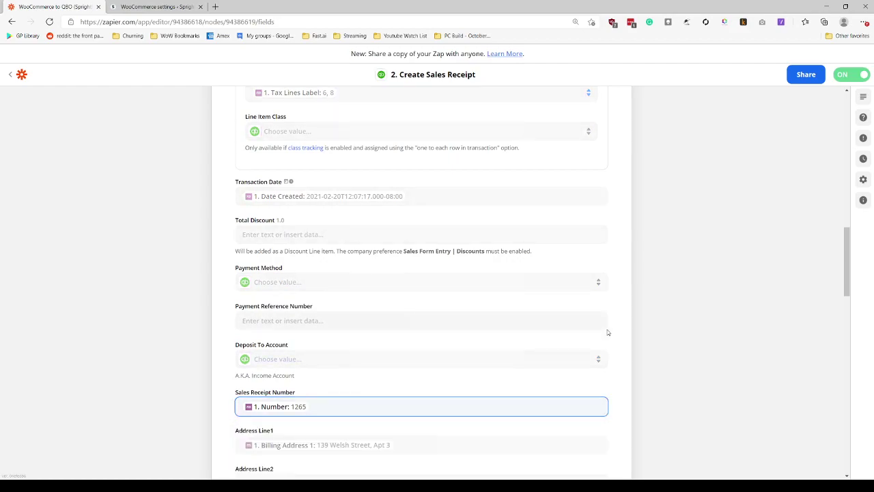
pyautogui.scroll(-1, 622, 318)
pyautogui.scroll(1, 622, 318)
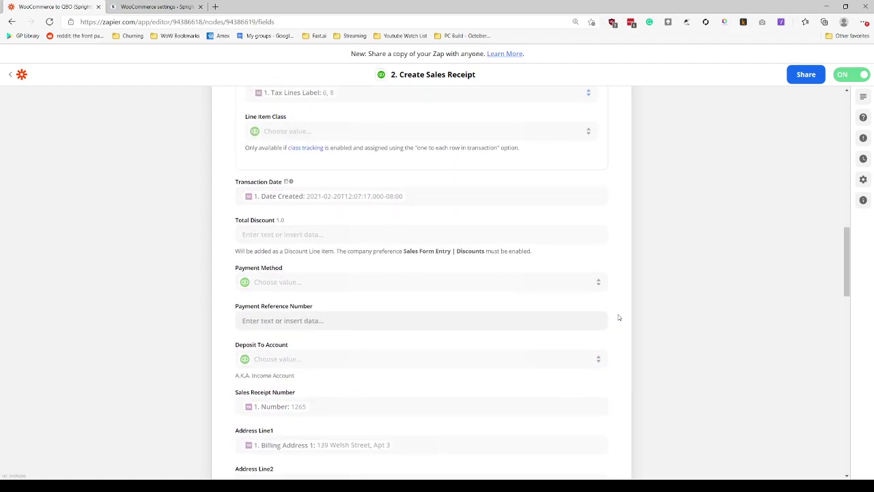
pyautogui.scroll(-1, 618, 318)
# Search the custom WooCommerce order data for "tax lines" in the Line Item Tax Code field.
pyautogui.scroll(4, 478, 335)
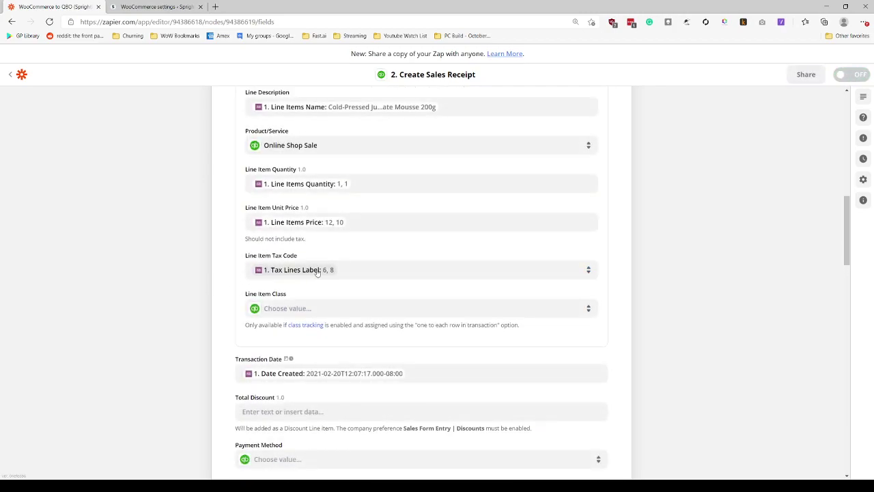
pyautogui.click(317, 271)
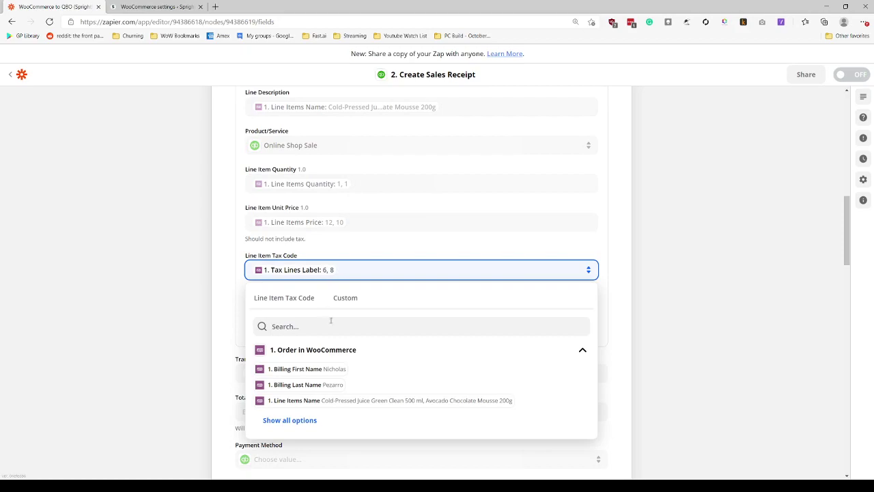
pyautogui.scroll(-1, 335, 386)
pyautogui.click(307, 362)
pyautogui.click(307, 267)
pyautogui.write('tax lines')
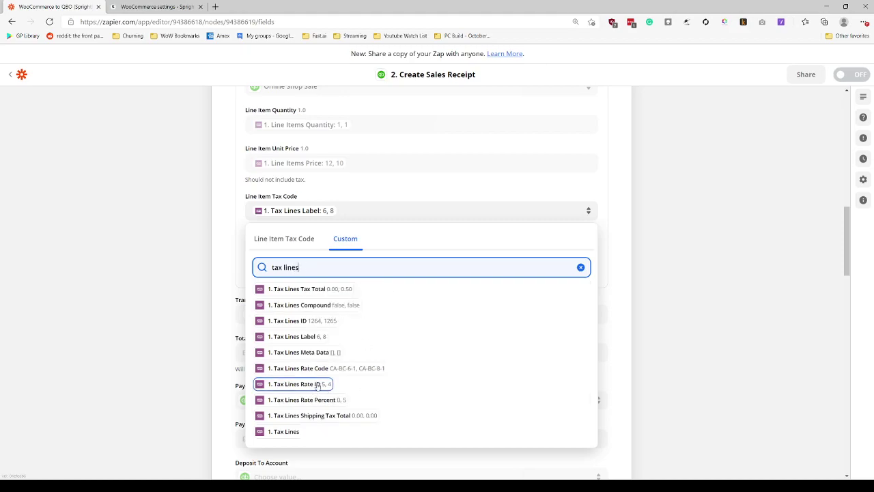
# Compare the QuickBooks line item tax codes with the tax name in WooCommerce's standard tax rates, then return to the Zap.
pyautogui.click(279, 243)
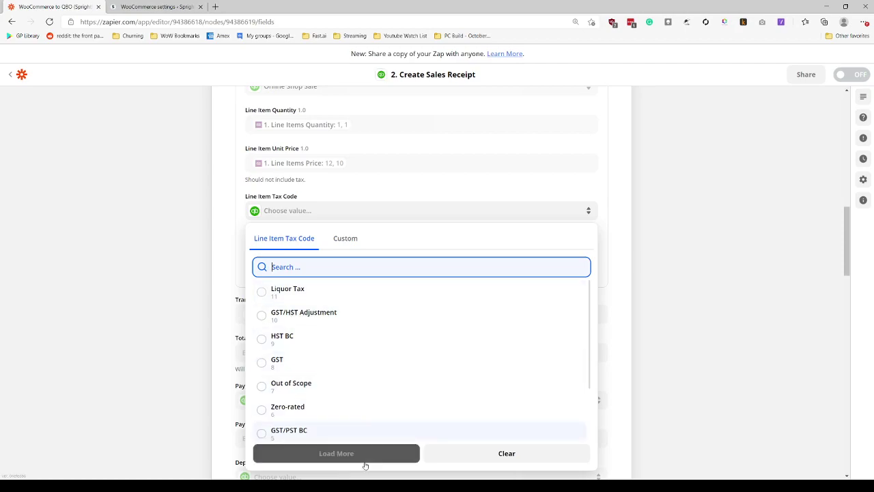
pyautogui.scroll(-2, 340, 340)
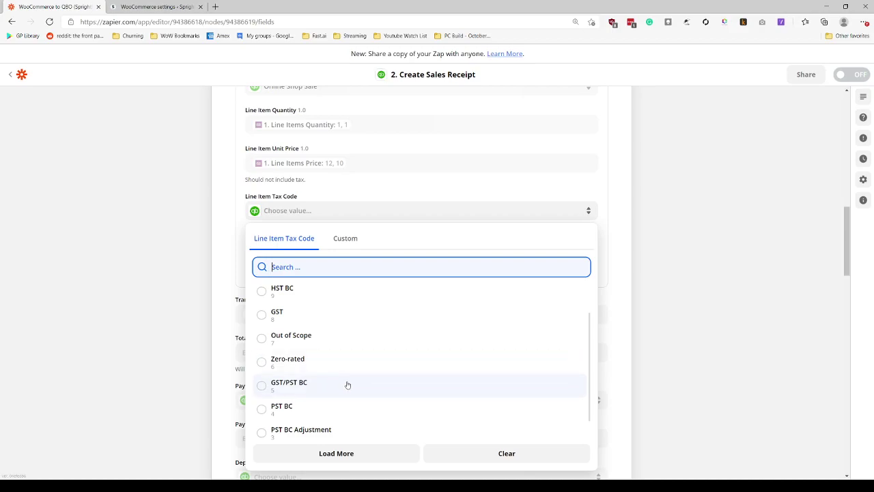
pyautogui.click(157, 6)
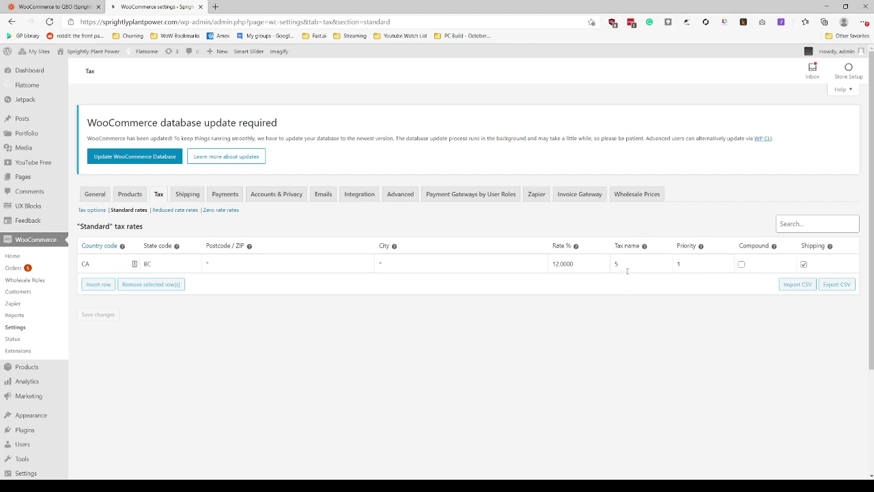
pyautogui.click(55, 7)
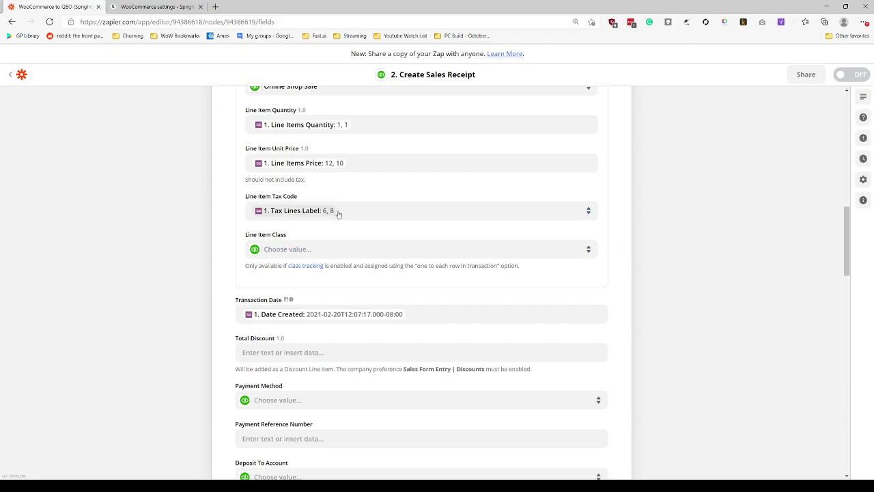
# Compare the QuickBooks tax code list and the Tax Lines Label mapping with the tax name in WooCommerce's reduced rate settings.
pyautogui.click(352, 210)
pyautogui.click(285, 239)
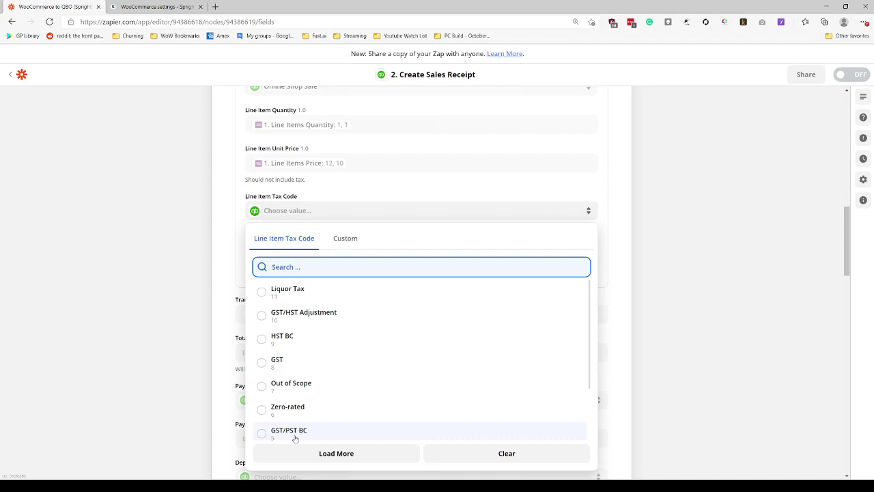
pyautogui.click(170, 7)
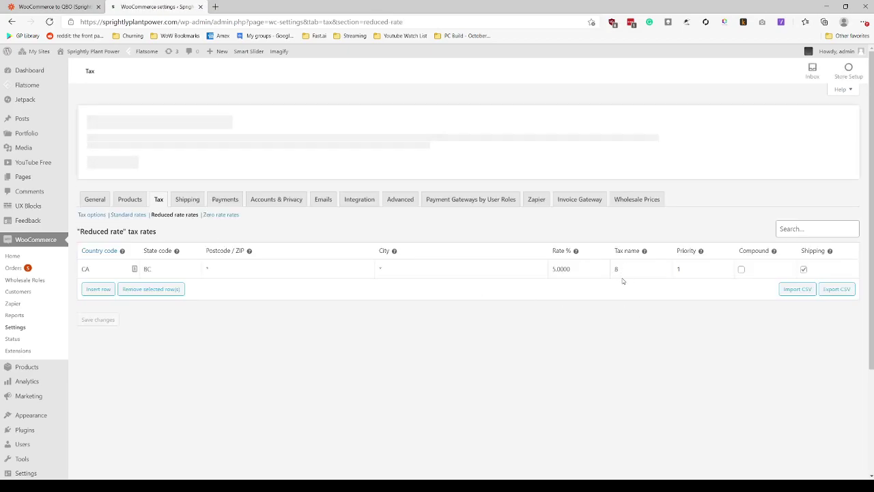
pyautogui.click(55, 7)
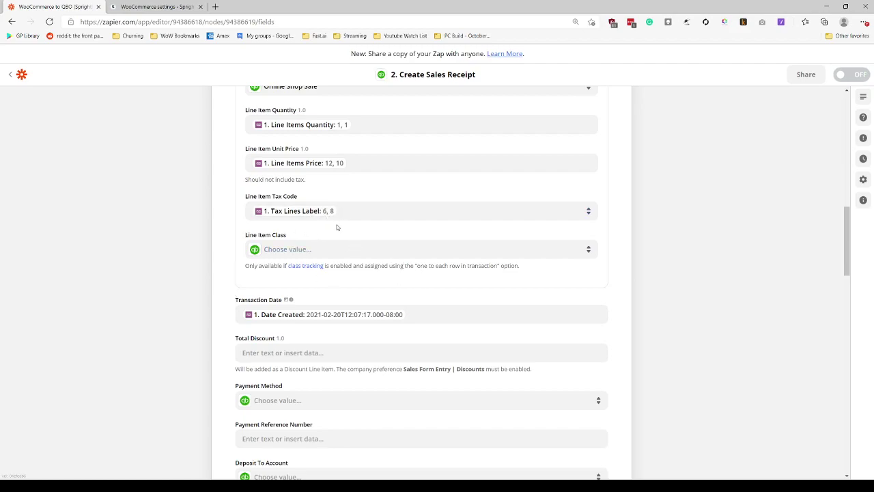
pyautogui.click(112, 5)
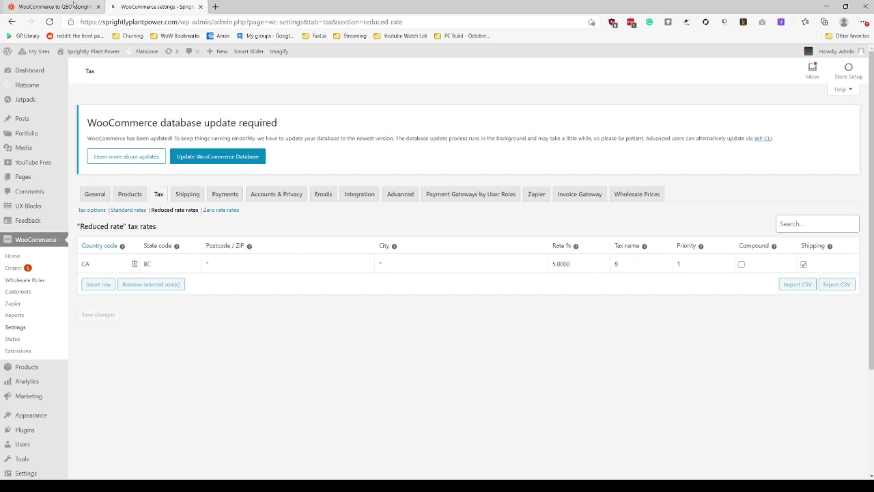
pyautogui.click(74, 7)
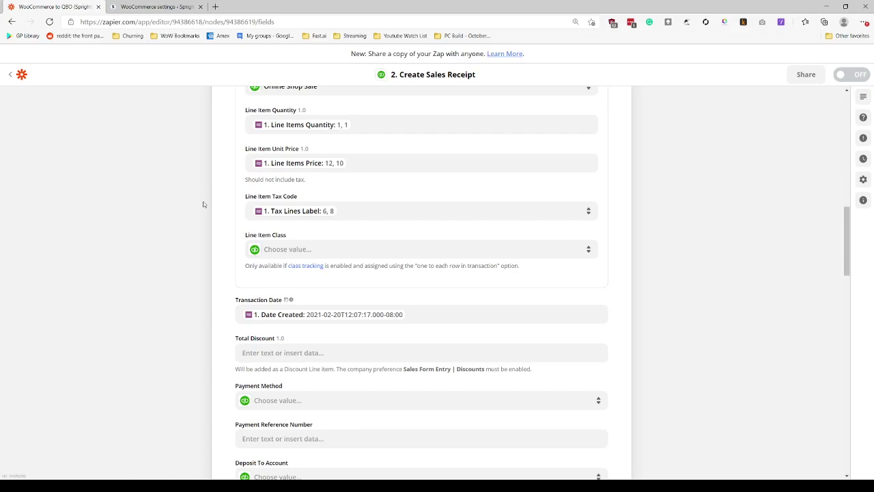
# Review the sales receipt's line item, payment, billing address and shipping address fields in the action setup.
pyautogui.scroll(1, 639, 350)
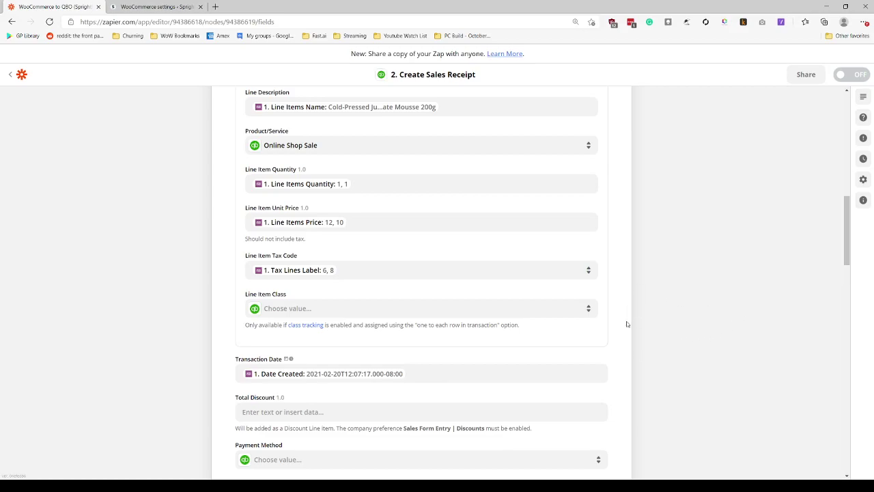
pyautogui.scroll(-1, 670, 310)
pyautogui.scroll(-2, 670, 305)
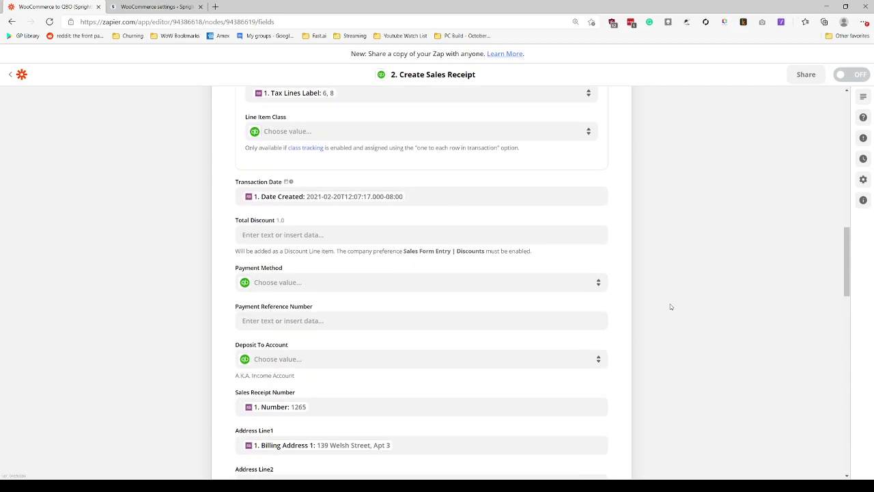
pyautogui.scroll(4, 662, 319)
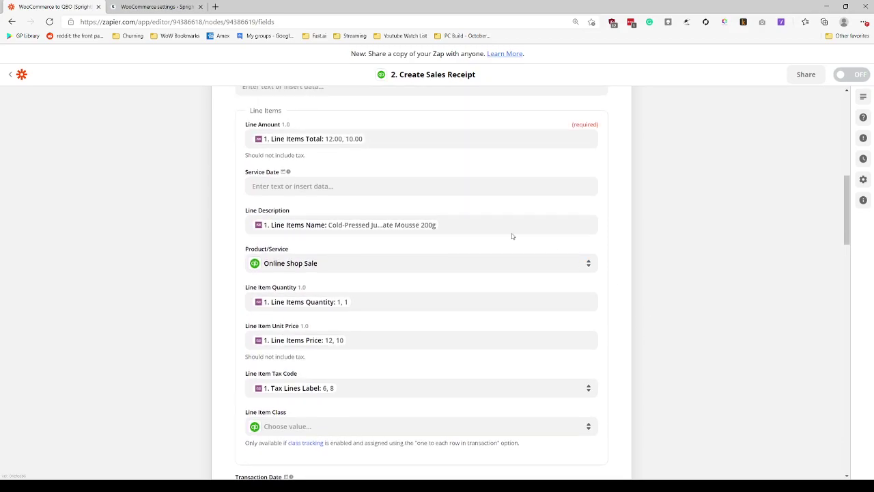
pyautogui.scroll(-7, 447, 277)
pyautogui.scroll(-12, 452, 278)
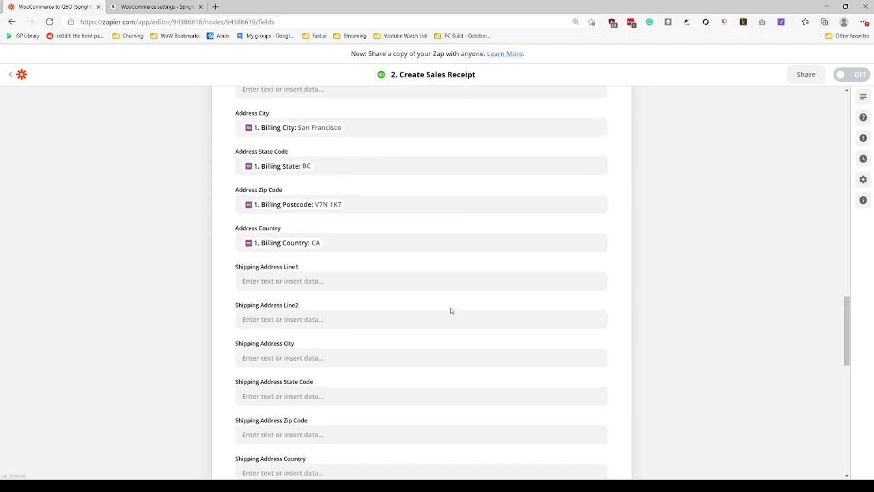